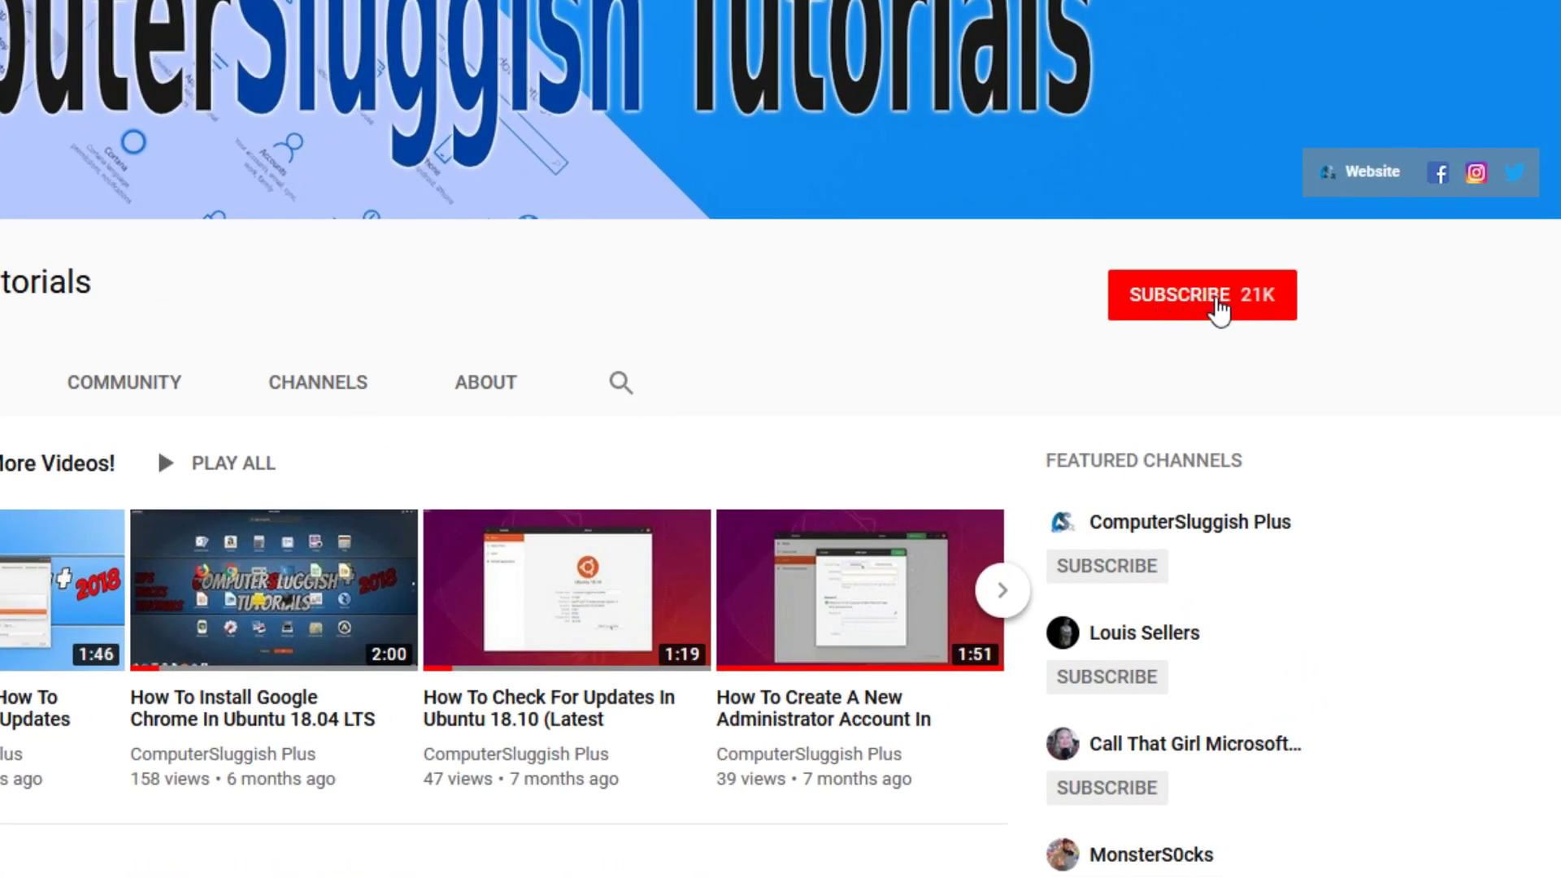
- Subscribe to the tutorial channel and turn on notifications for new uploads
{"action": "left_click", "coordinate": [1215, 301]}
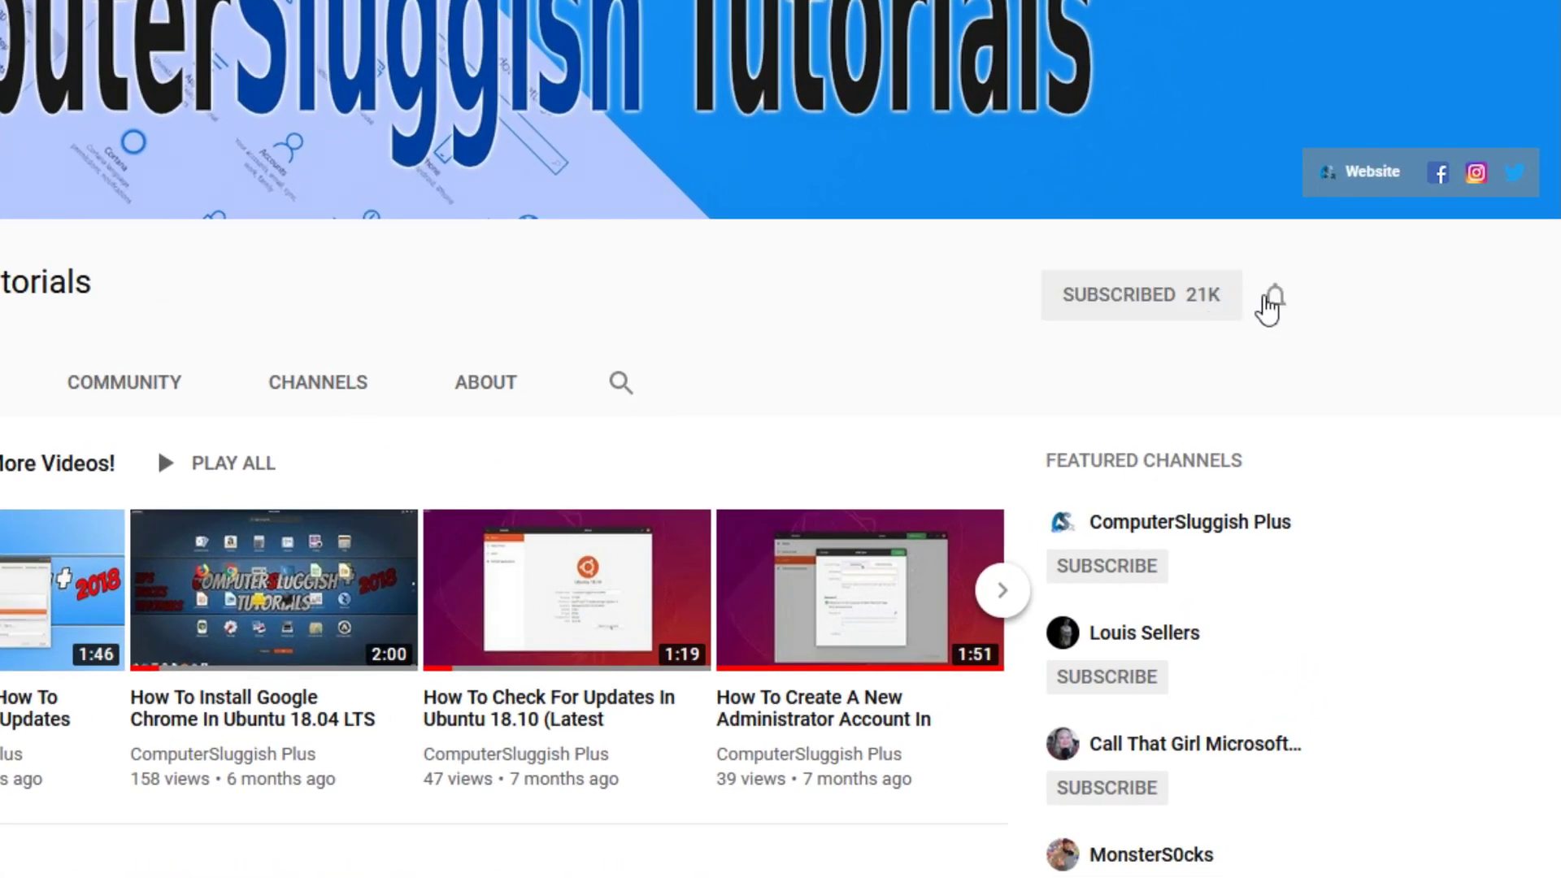
{"action": "left_click", "coordinate": [1276, 297]}
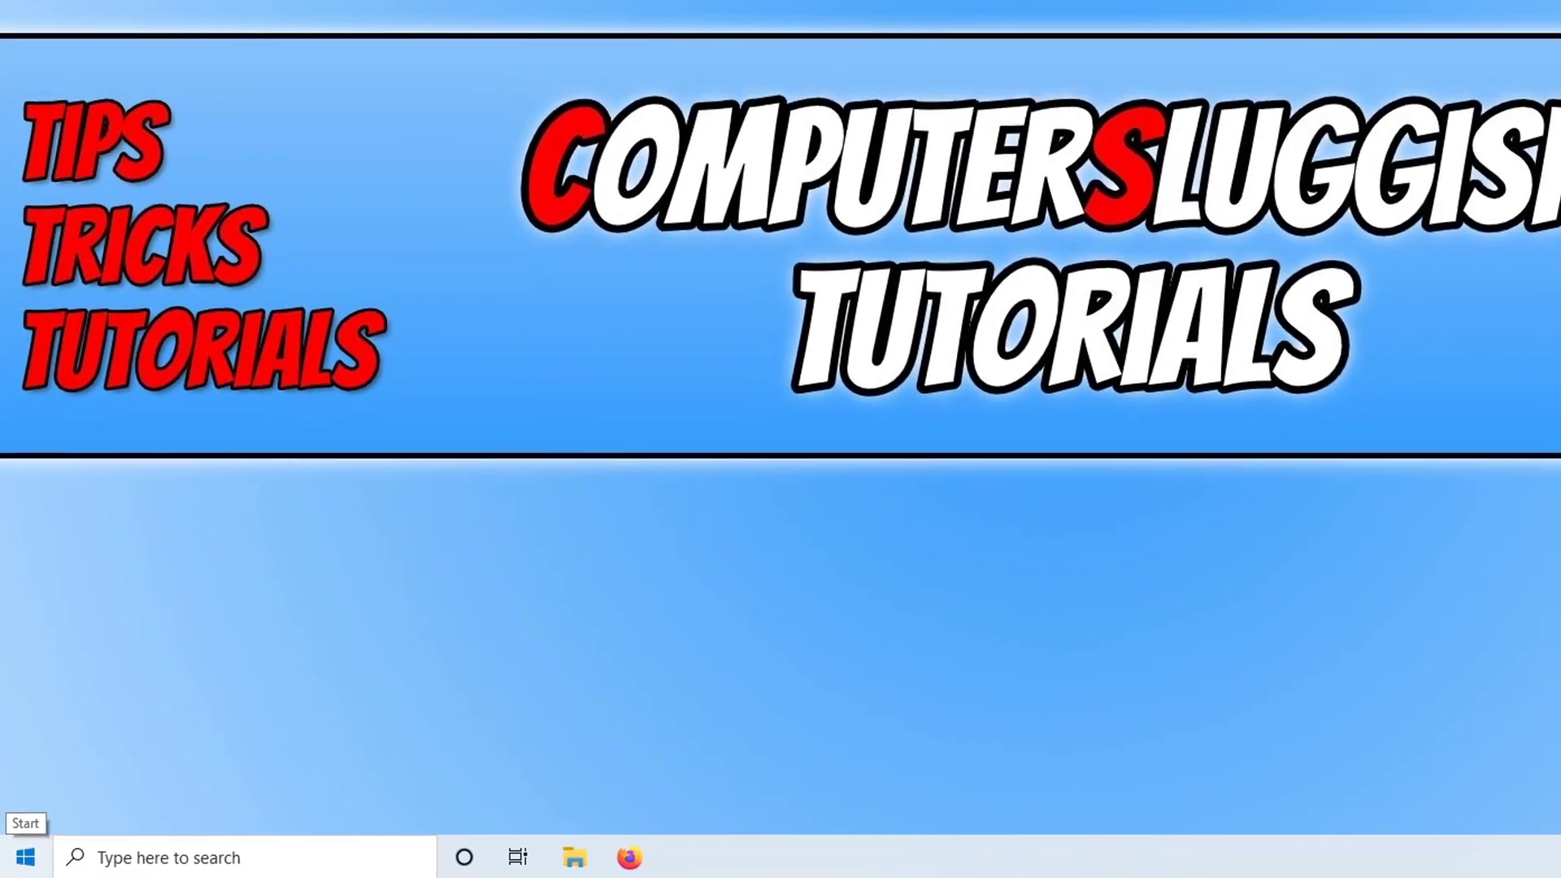
- Search Start for cmd and launch Command Prompt as administrator
{"action": "left_click", "coordinate": [20, 861]}
{"action": "type", "text": "cmd"}
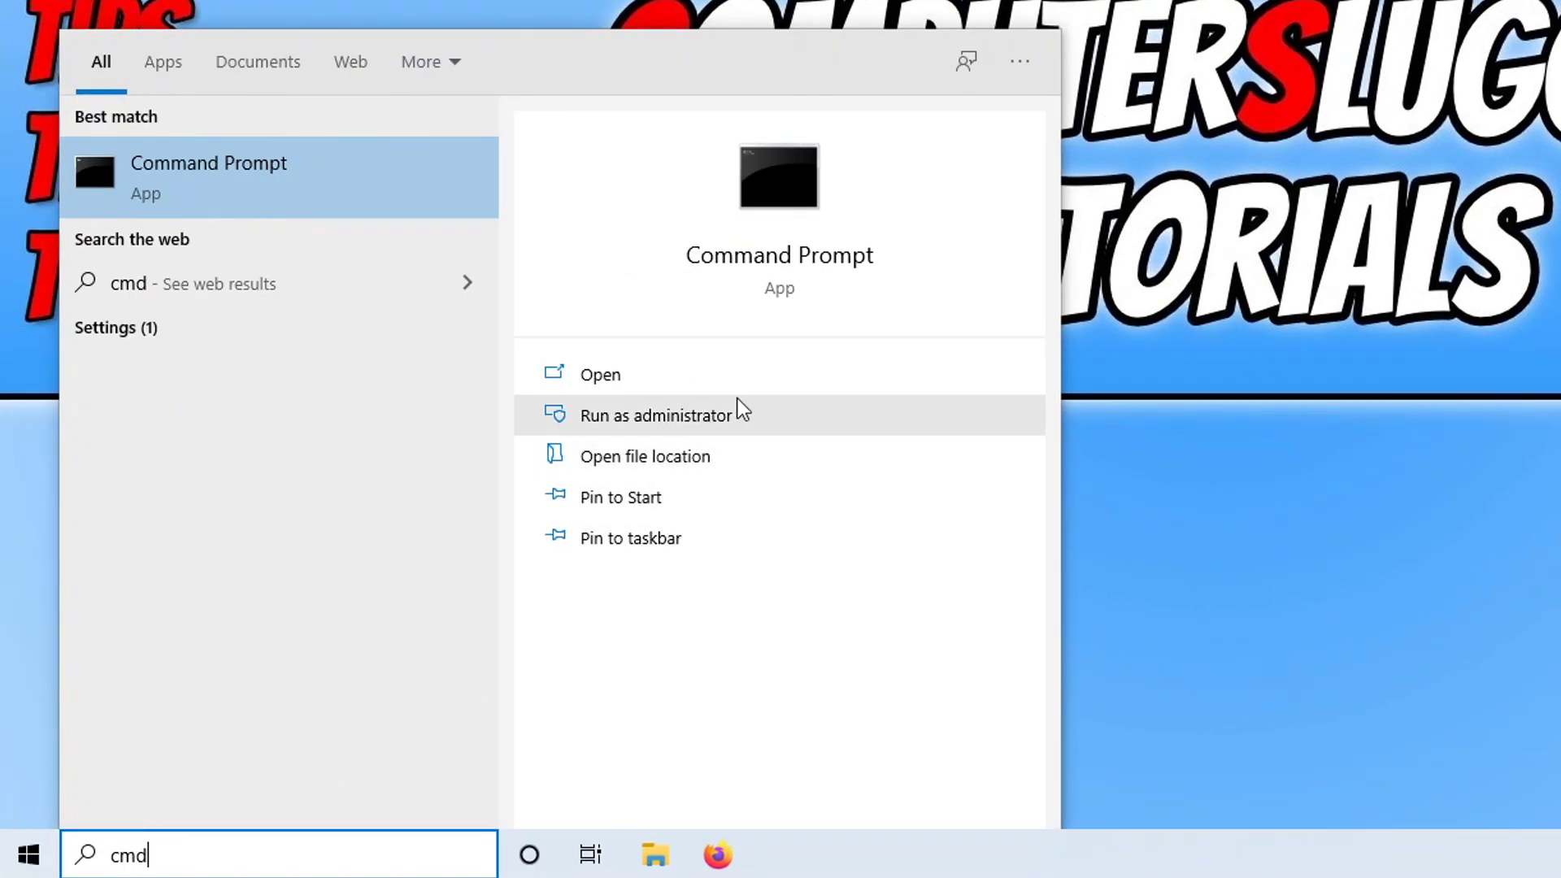
{"action": "left_click", "coordinate": [776, 416]}
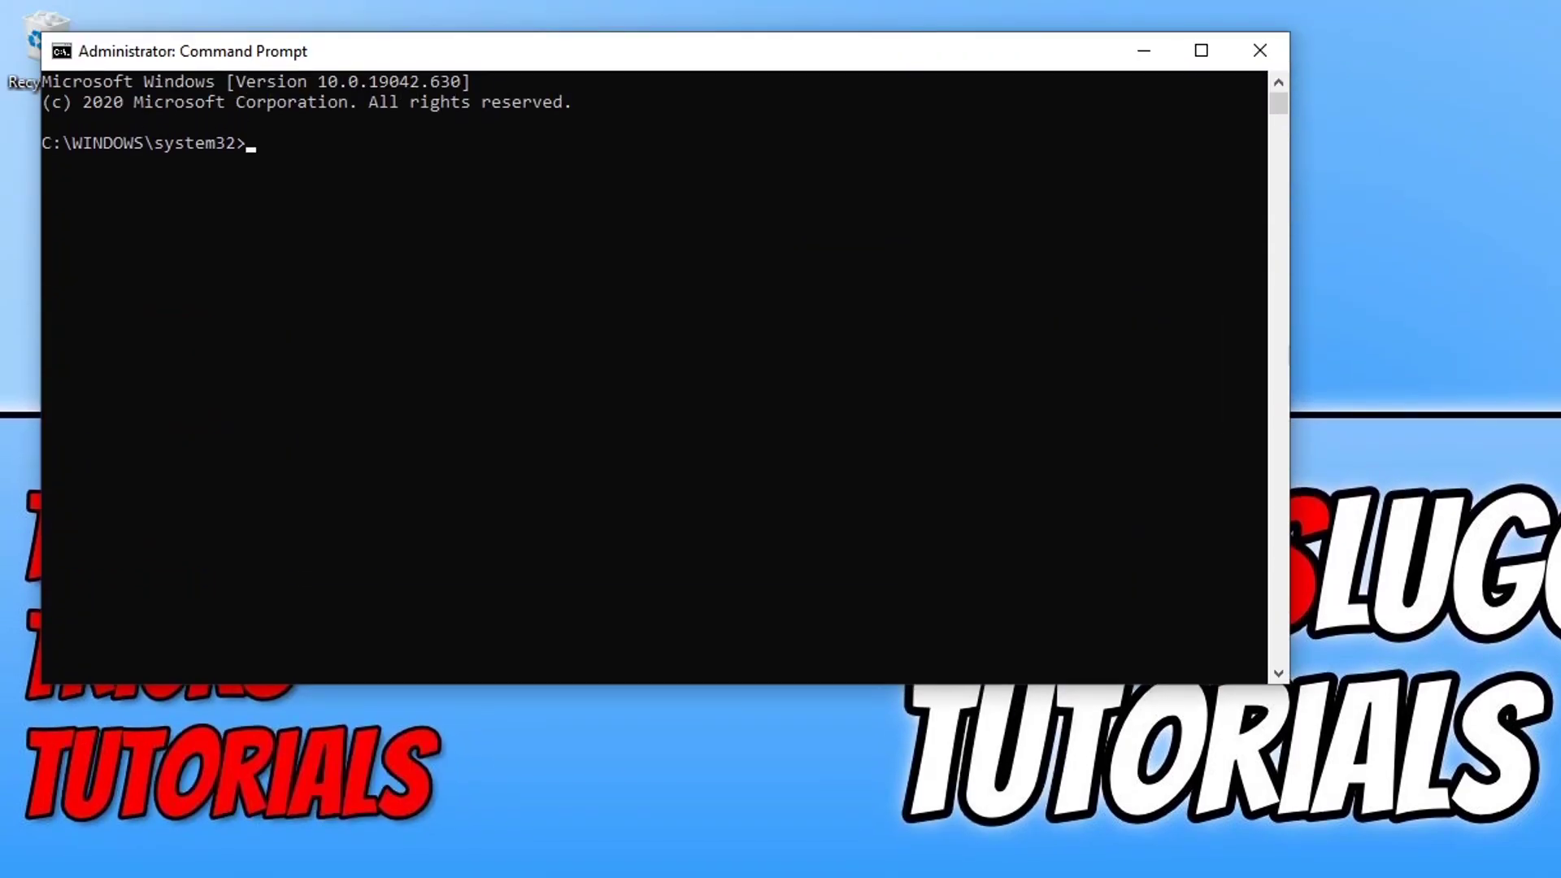
{"action": "type", "text": "net "}
{"action": "type", "text": "user"}
{"action": "type", "text": " hif"}
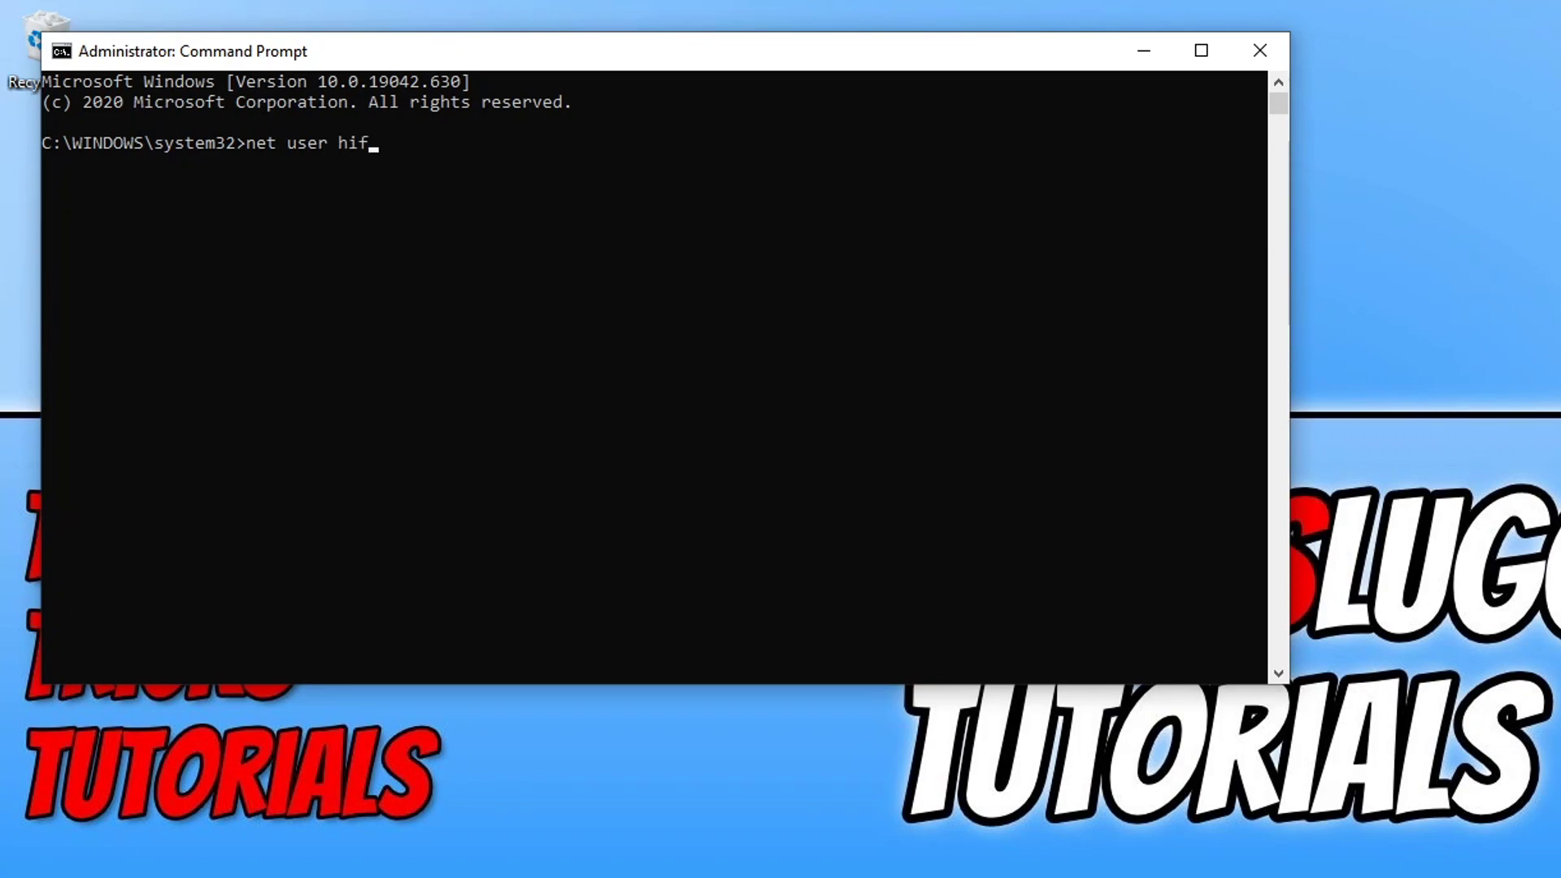
{"action": "type", "text": "riend"}
{"action": "type", "text": " /add "}
{"action": "type", "text": "/a"}
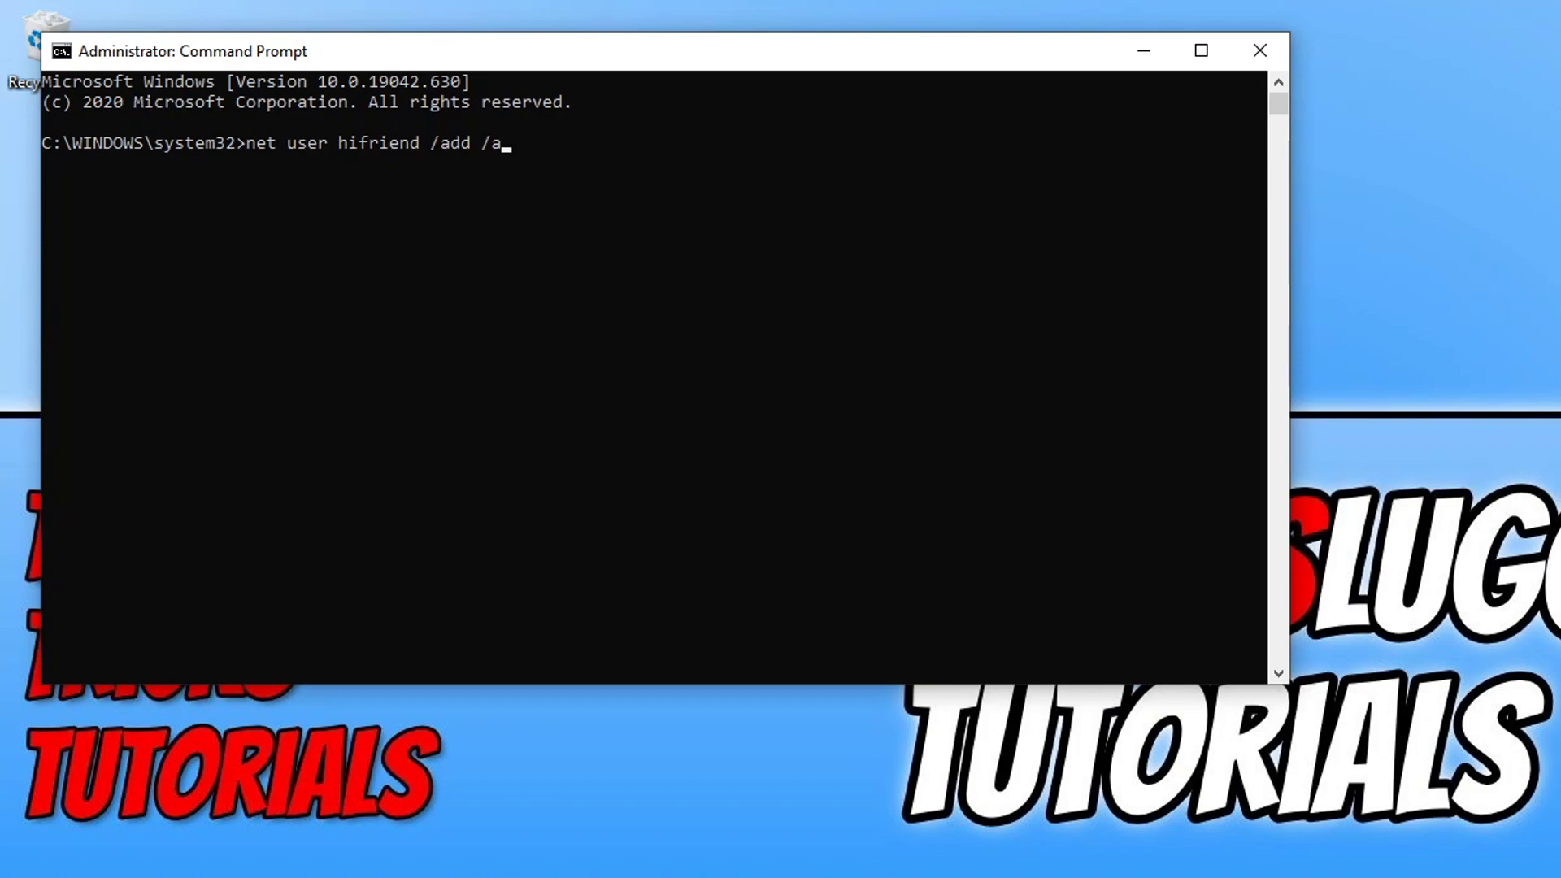
{"action": "type", "text": "ctive:"}
{"action": "type", "text": "yes"}
- Run 'net user hifriend /add /active:yes' to create the hifriend account
{"action": "key", "text": "Return"}
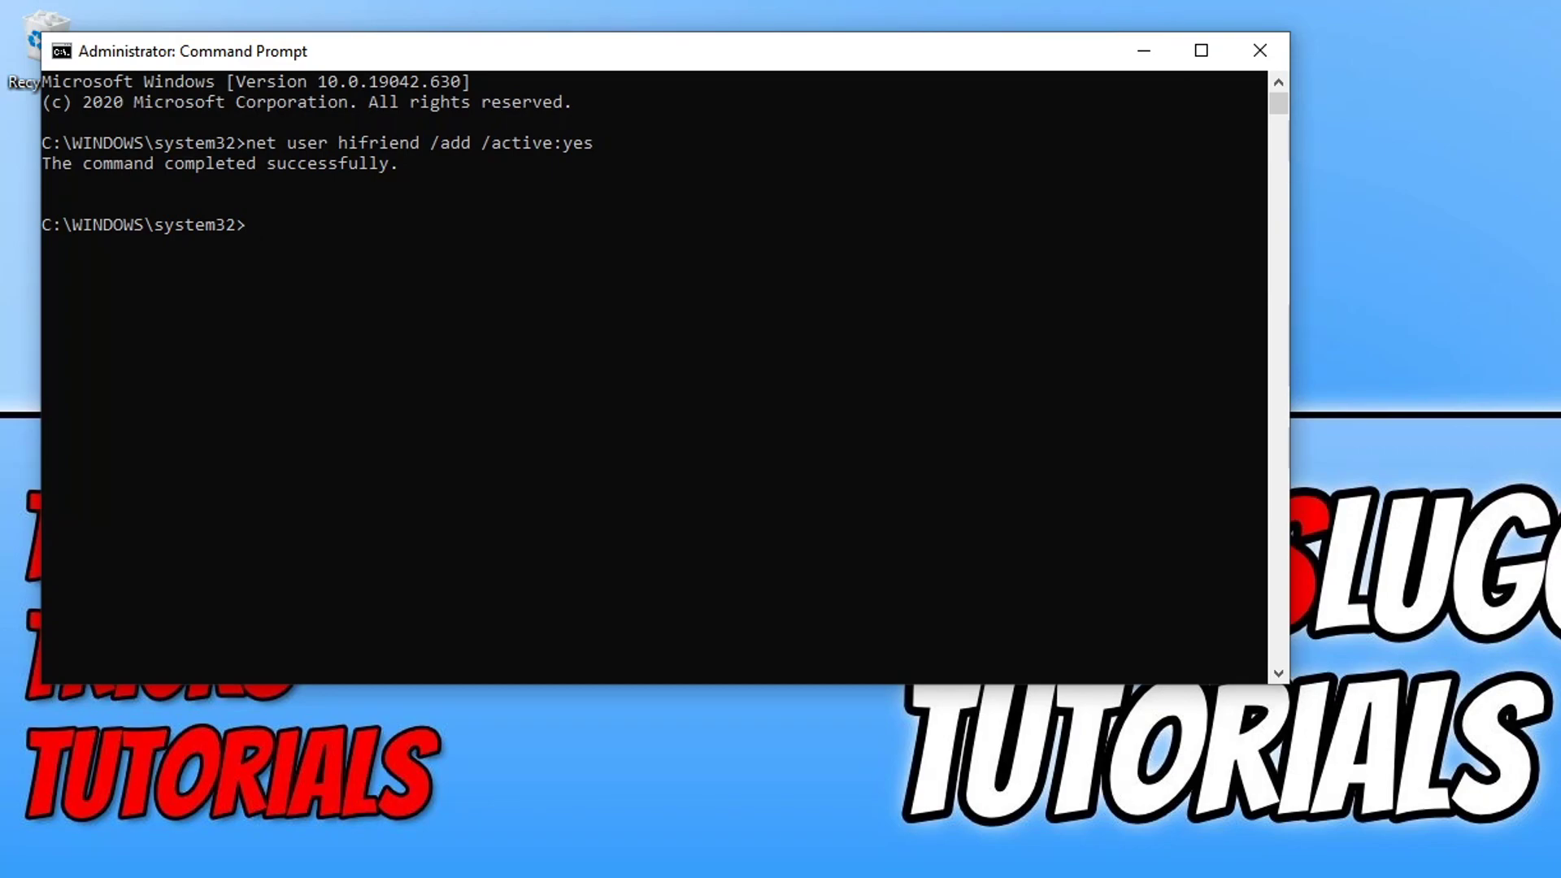
{"action": "type", "text": "net"}
{"action": "type", "text": " user "}
{"action": "type", "text": "hifri"}
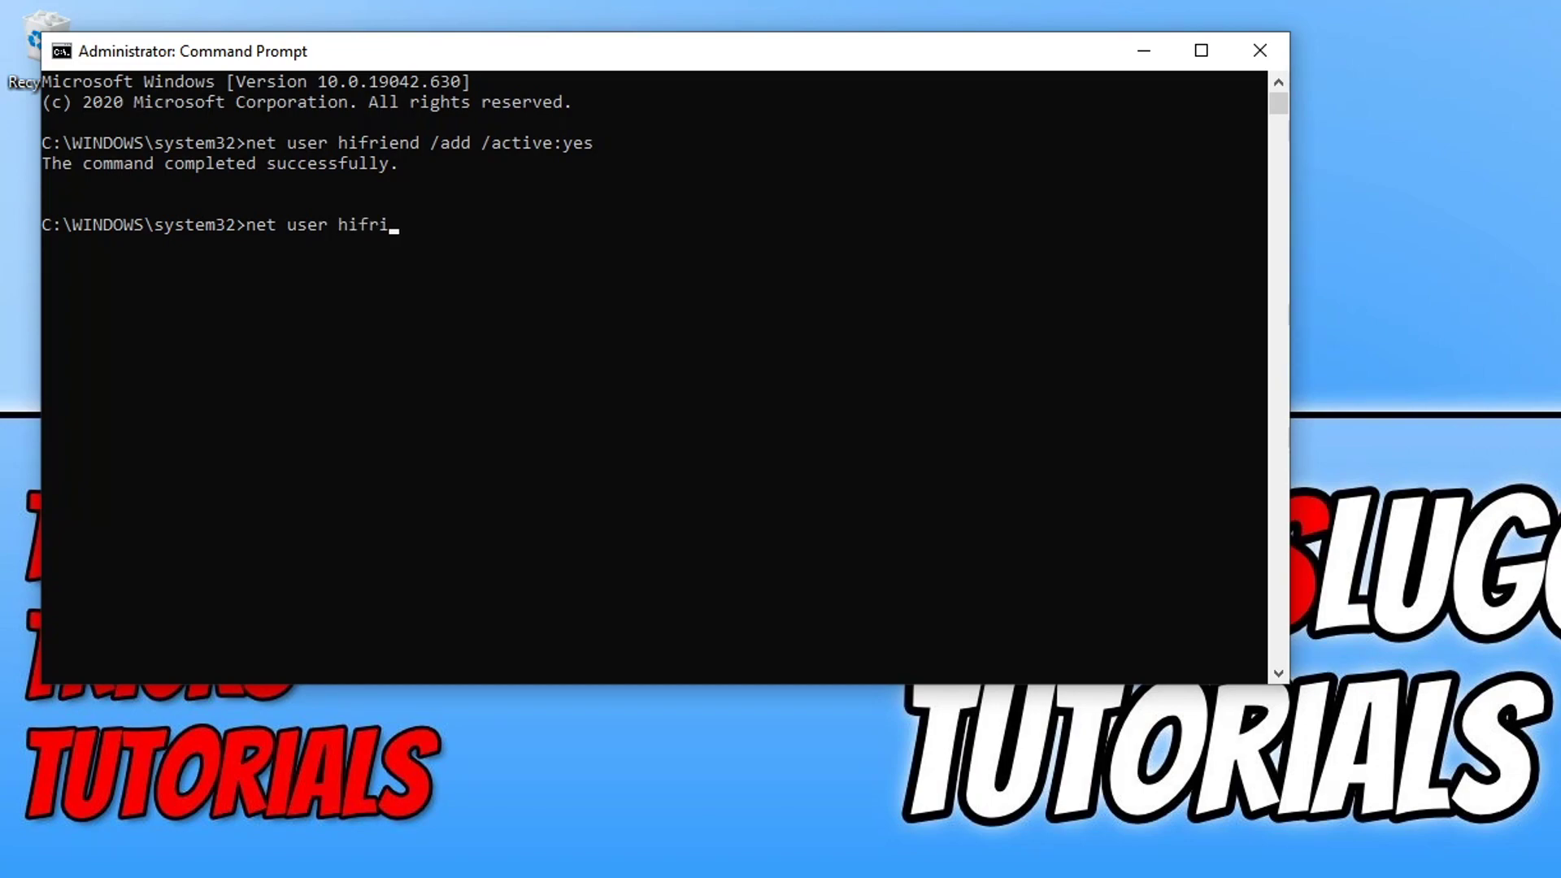
{"action": "type", "text": "end "}
{"action": "type", "text": "*"}
- Set and confirm a password for hifriend using 'net user hifriend *'
{"action": "key", "text": "Return"}
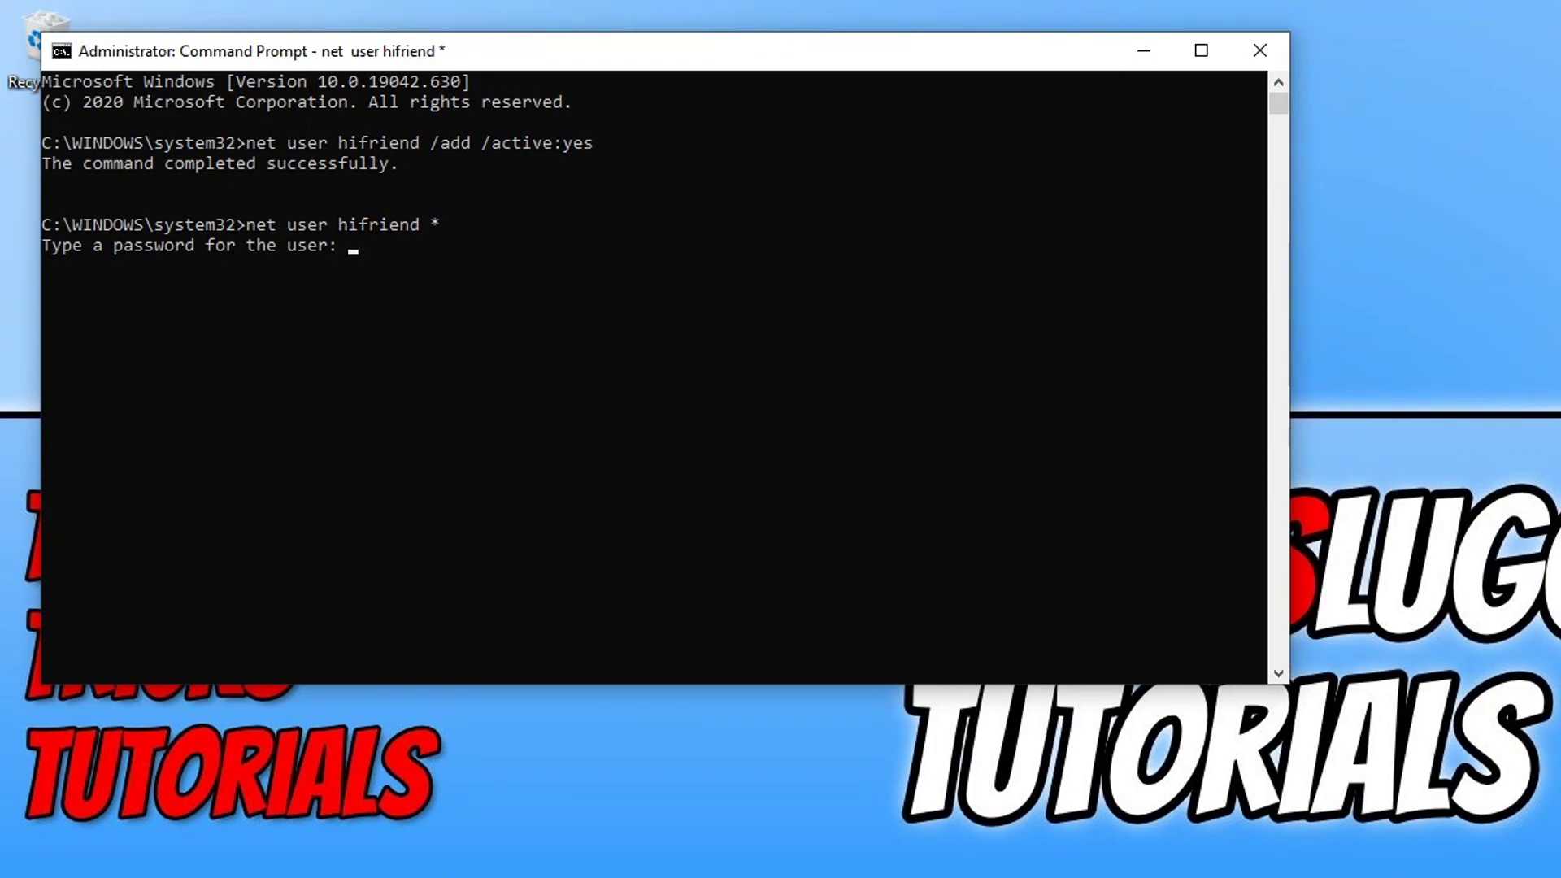
{"action": "key", "text": "Return"}
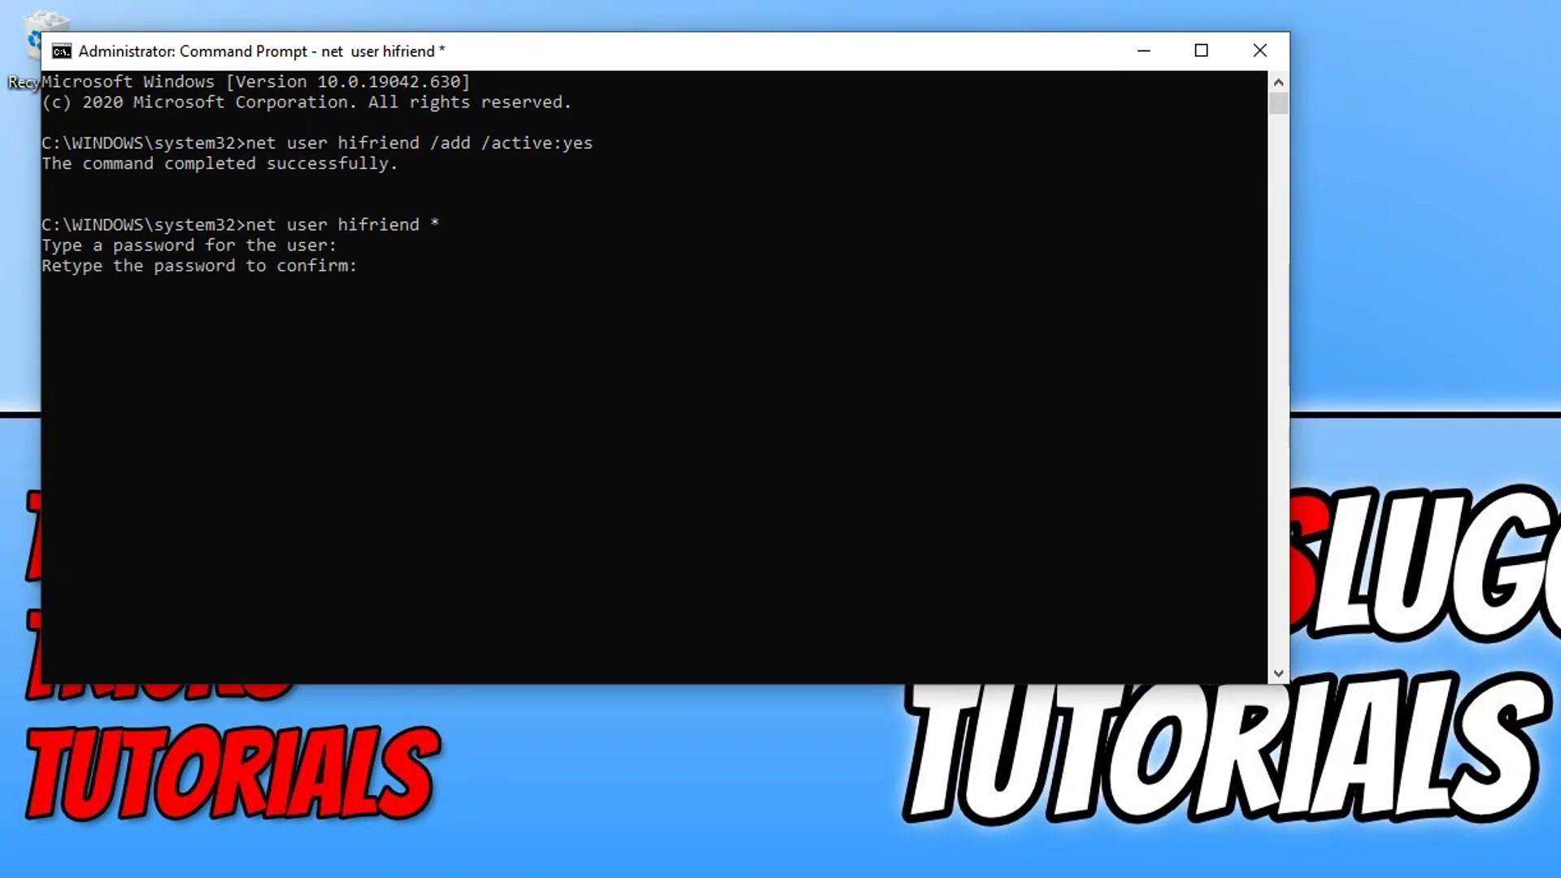
{"action": "key", "text": "Return"}
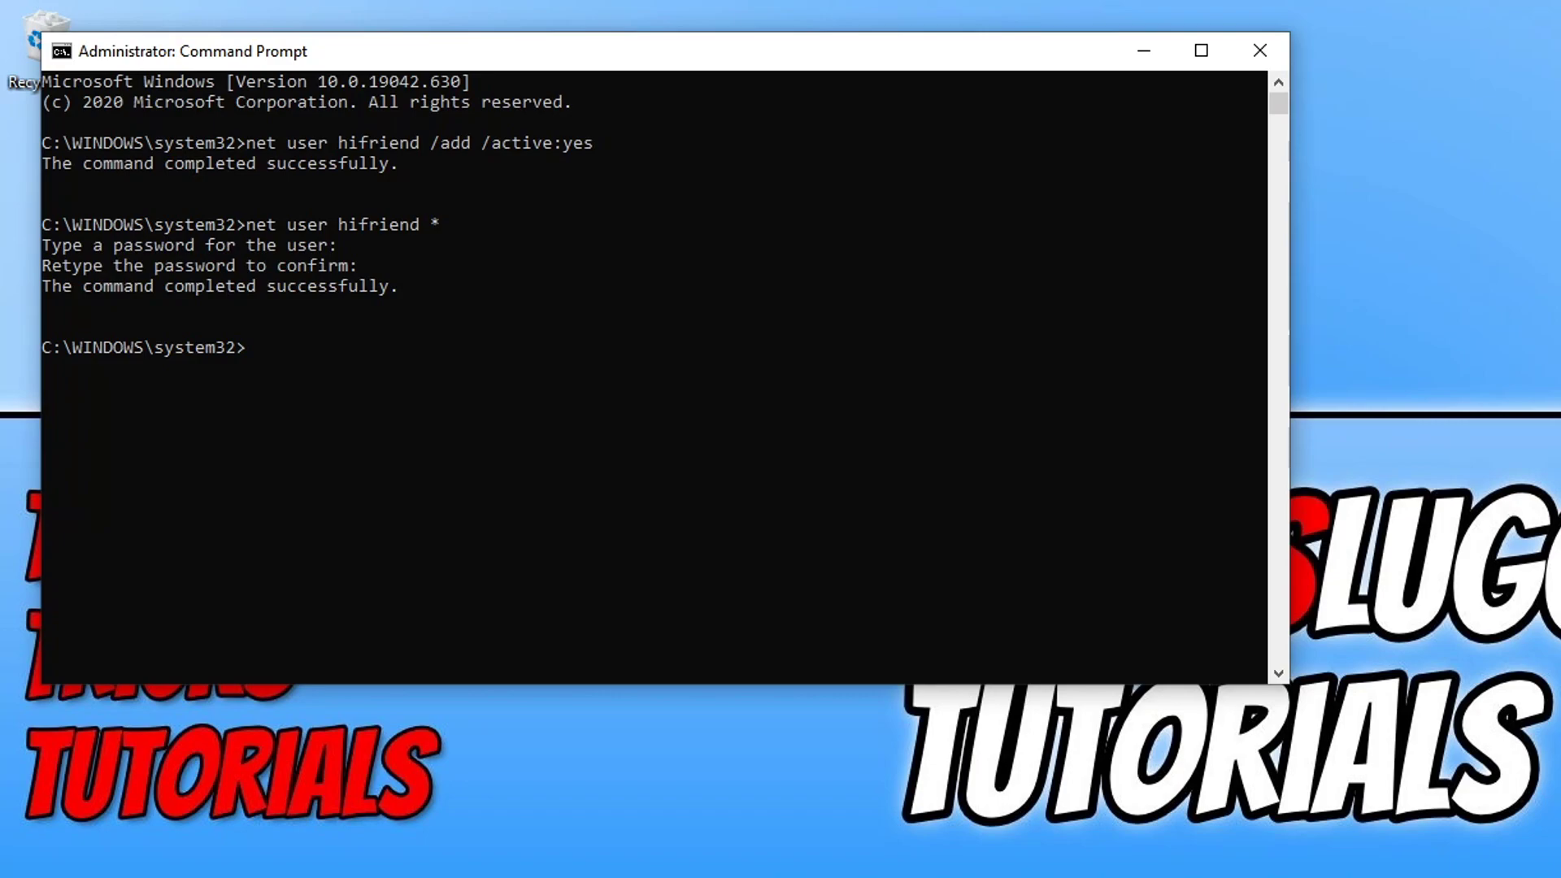
{"action": "type", "text": "net local"}
{"action": "type", "text": "group"}
{"action": "type", "text": " use"}
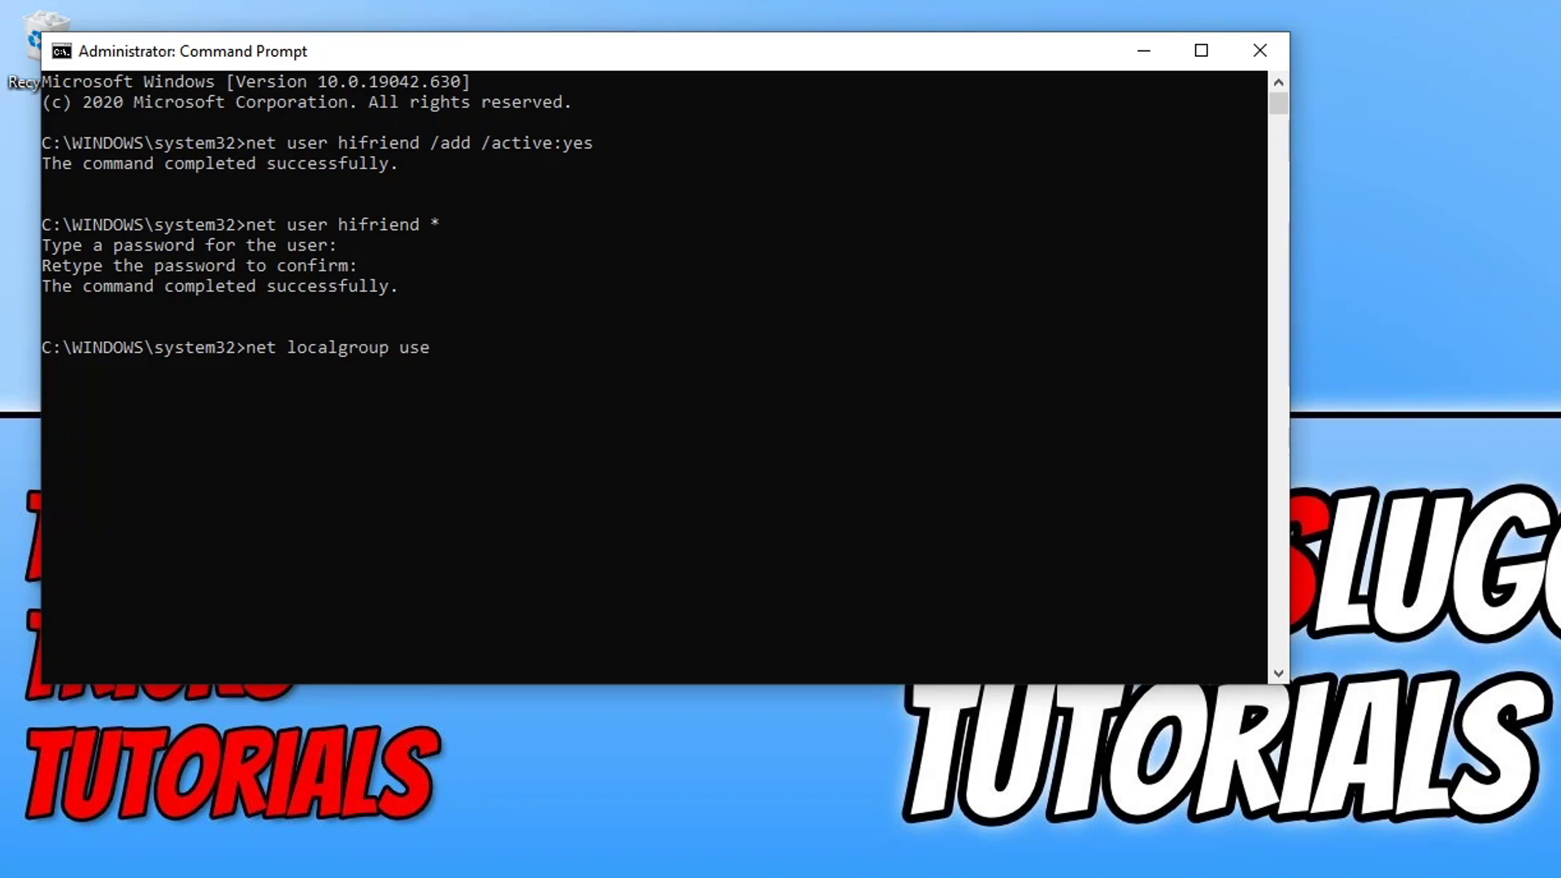
{"action": "type", "text": "rs "}
{"action": "type", "text": "hifriend "}
{"action": "type", "text": "/"}
{"action": "type", "text": "delete"}
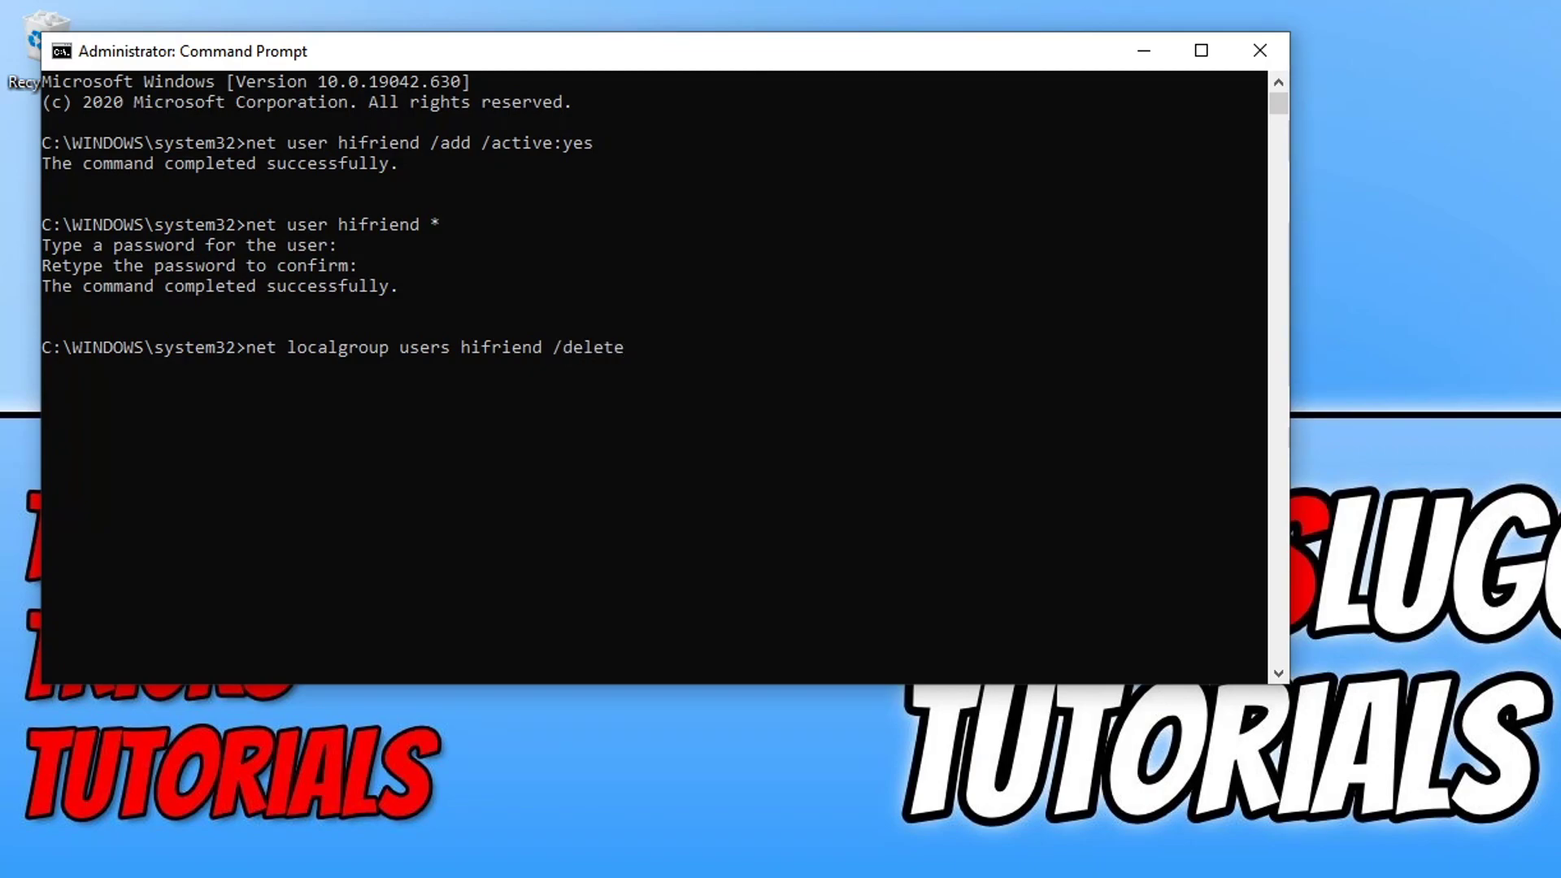
- Run 'net localgroup users hifriend /delete' to drop hifriend from Users
{"action": "key", "text": "Return"}
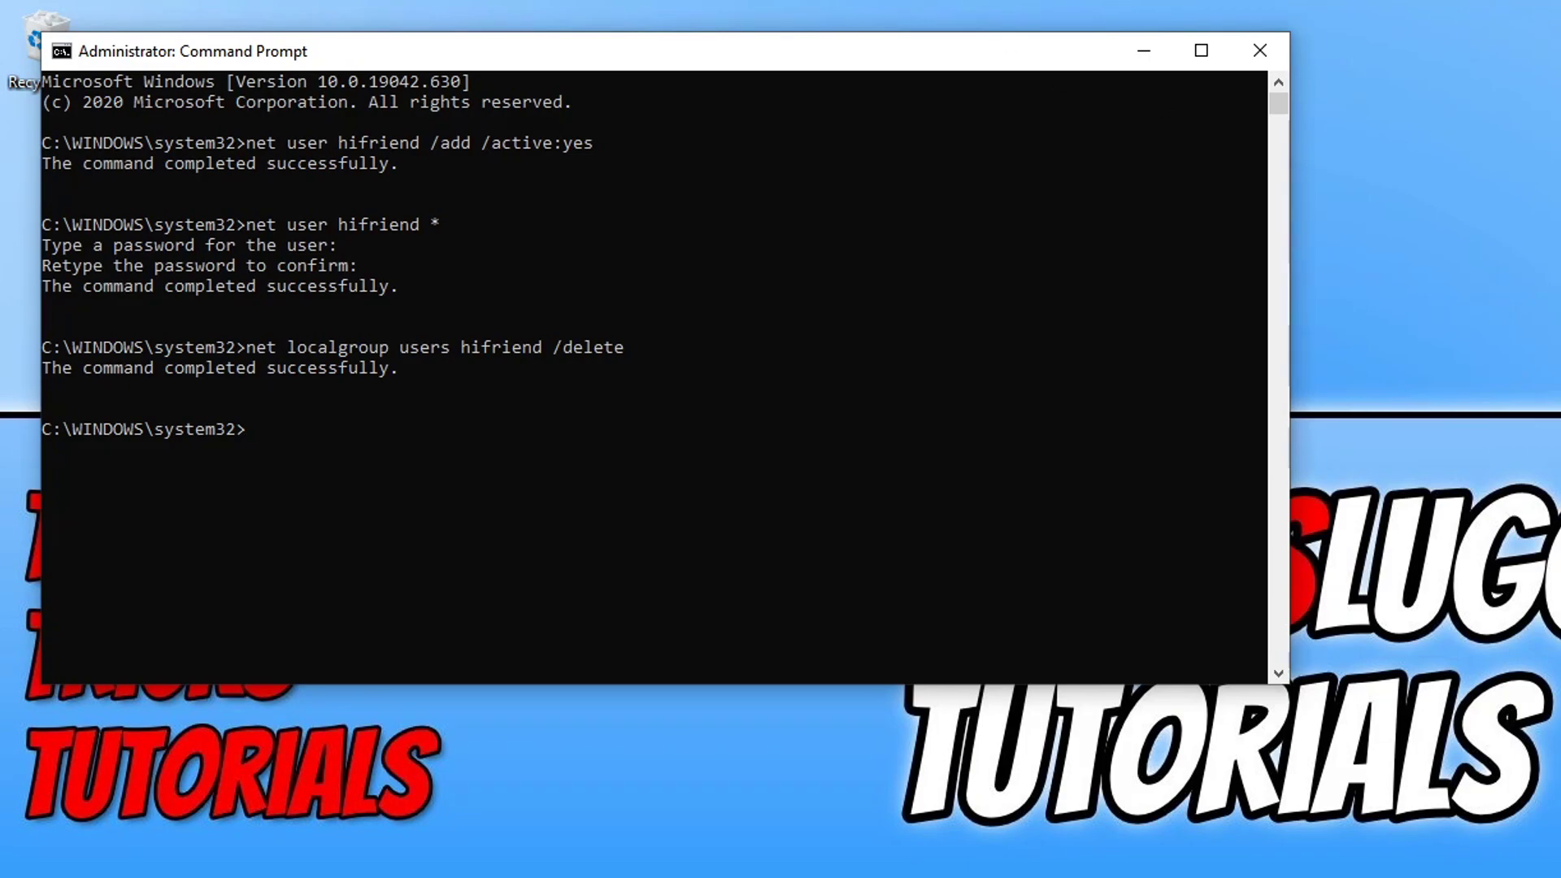
{"action": "type", "text": "net local"}
{"action": "type", "text": "group "}
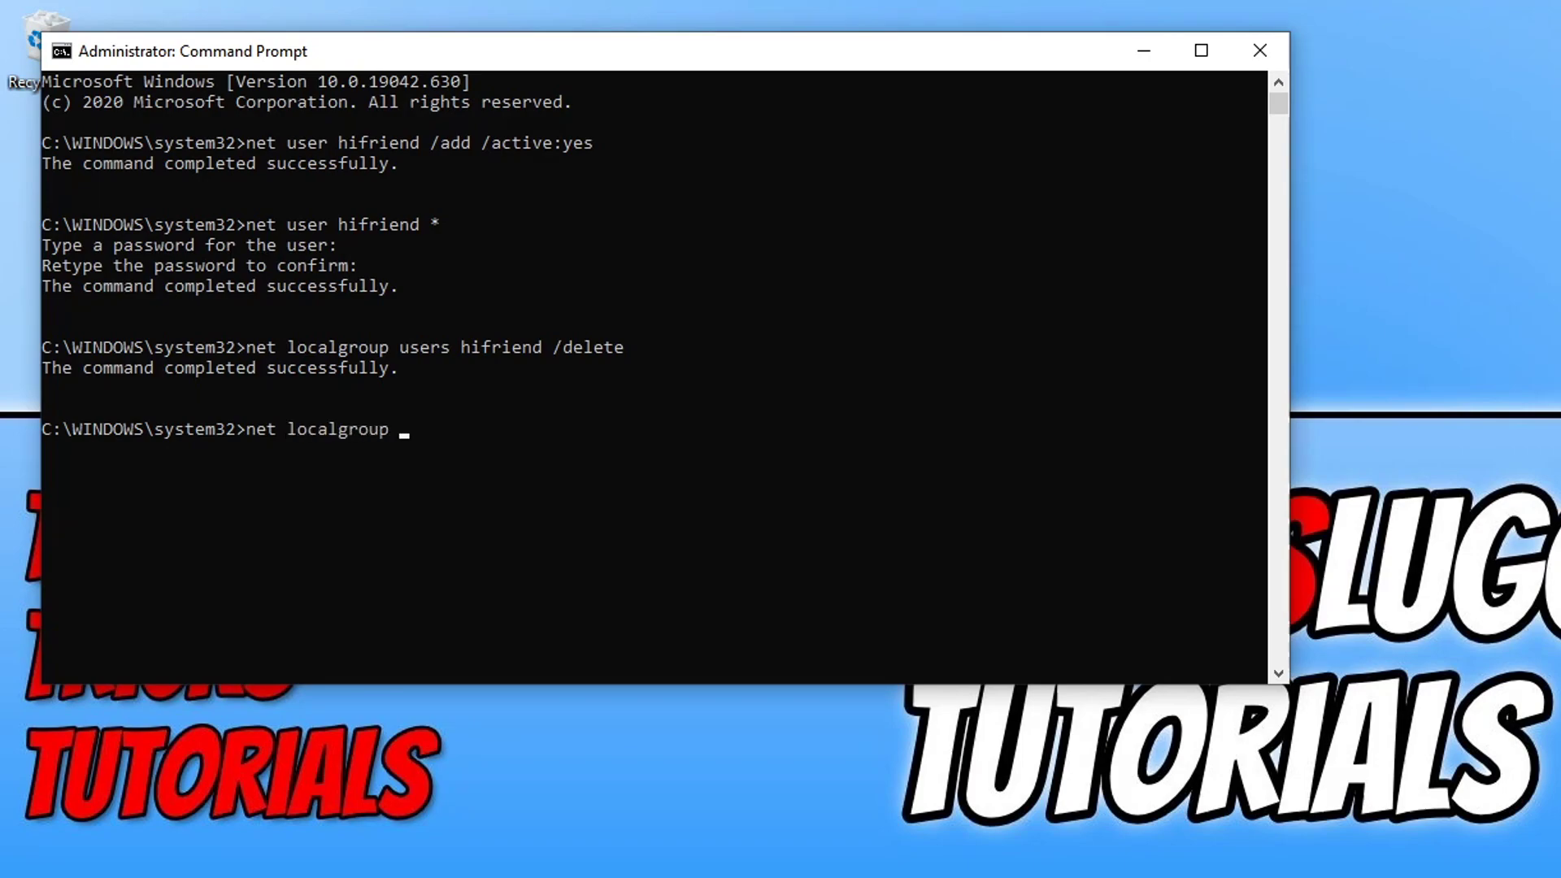
{"action": "type", "text": "guests "}
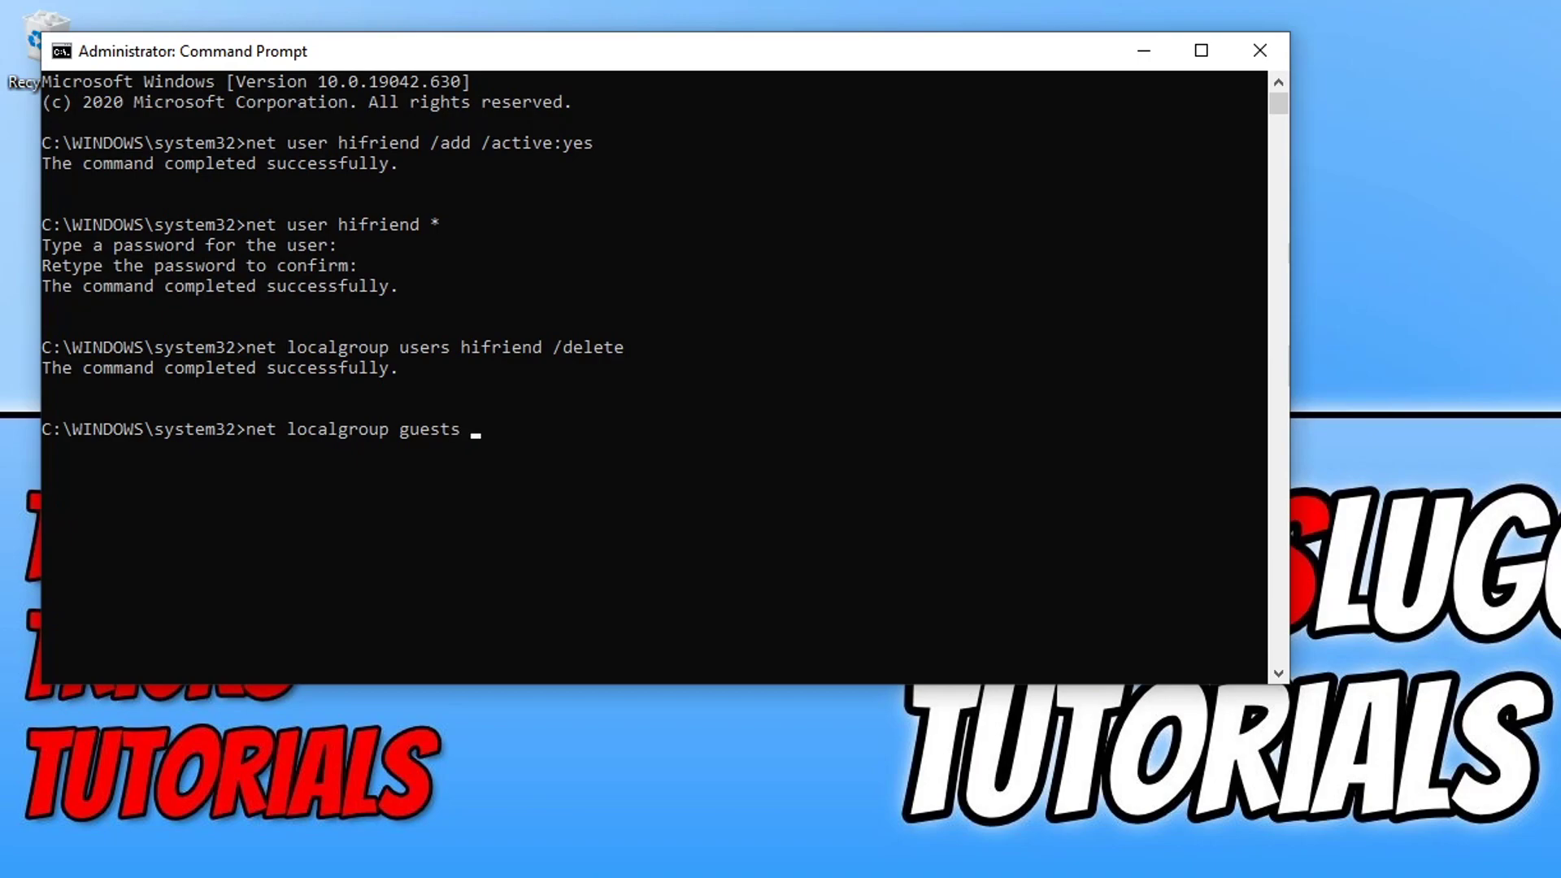
{"action": "type", "text": "h"}
{"action": "type", "text": "ifrienmd"}
- Fix the name typo and run 'net localgroup guests hifriend /add'
{"action": "key", "text": "BackSpace"}
{"action": "key", "text": "BackSpace"}
{"action": "type", "text": "d "}
{"action": "type", "text": "/add"}
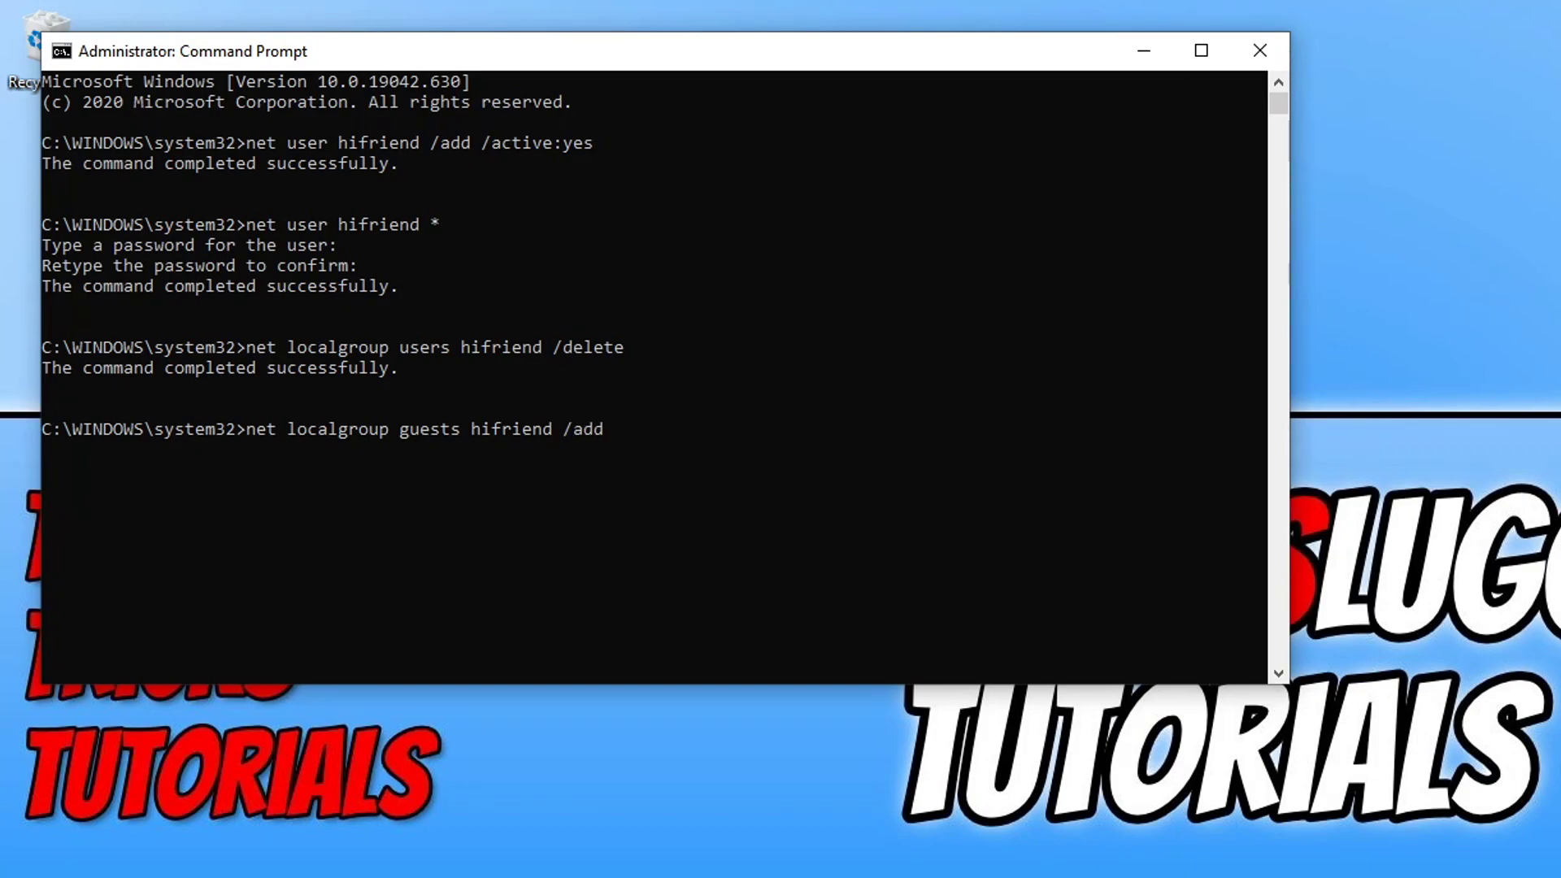
{"action": "key", "text": "Return"}
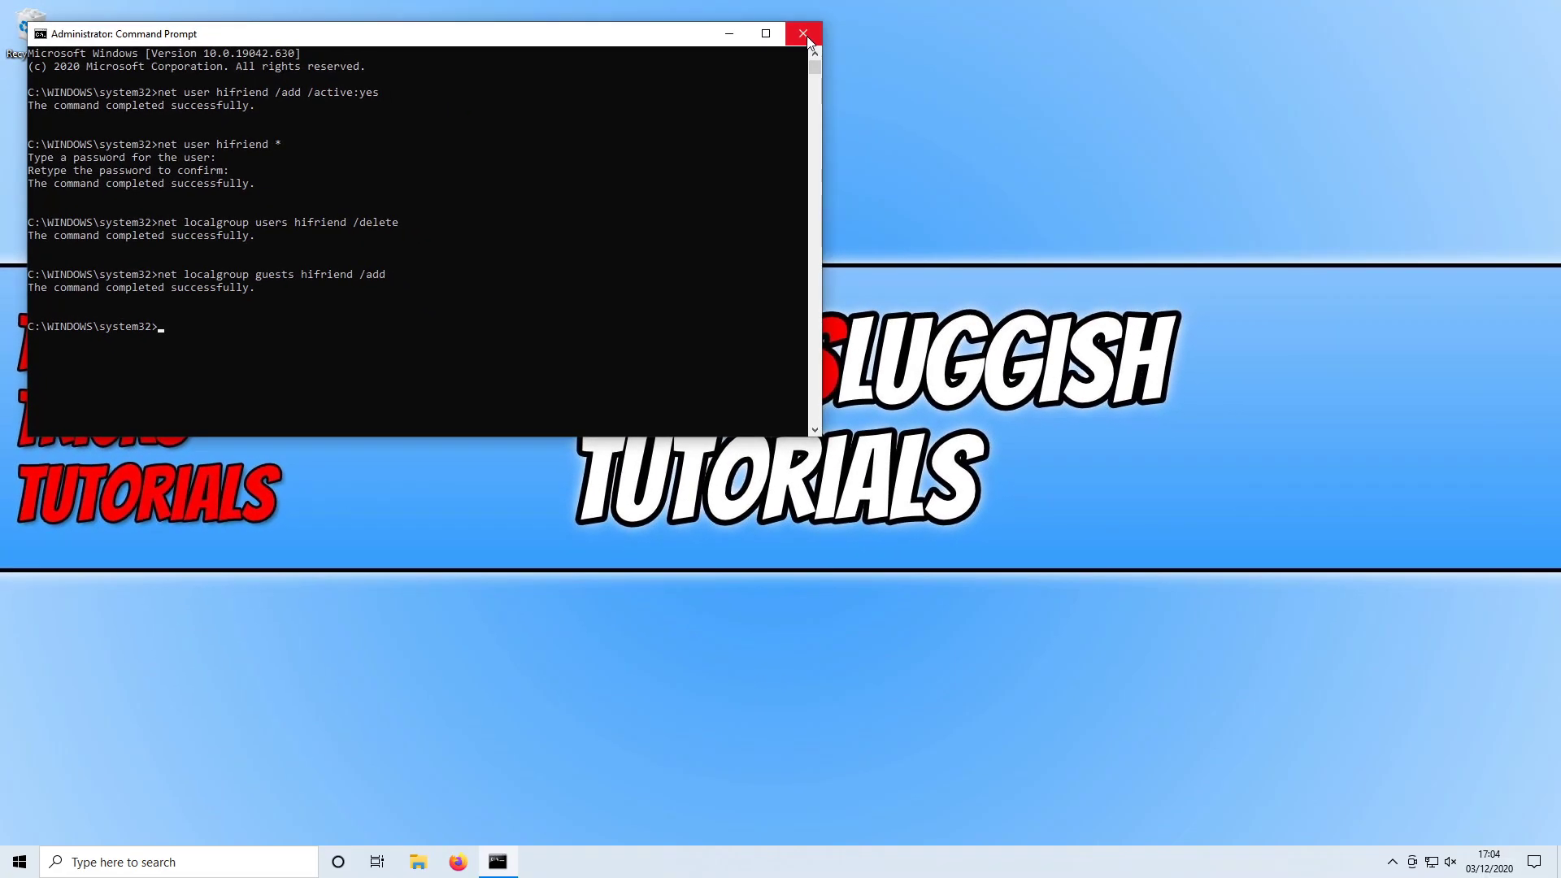
- Close Command Prompt and open Windows Settings from the Win+X menu
{"action": "left_click", "coordinate": [806, 36]}
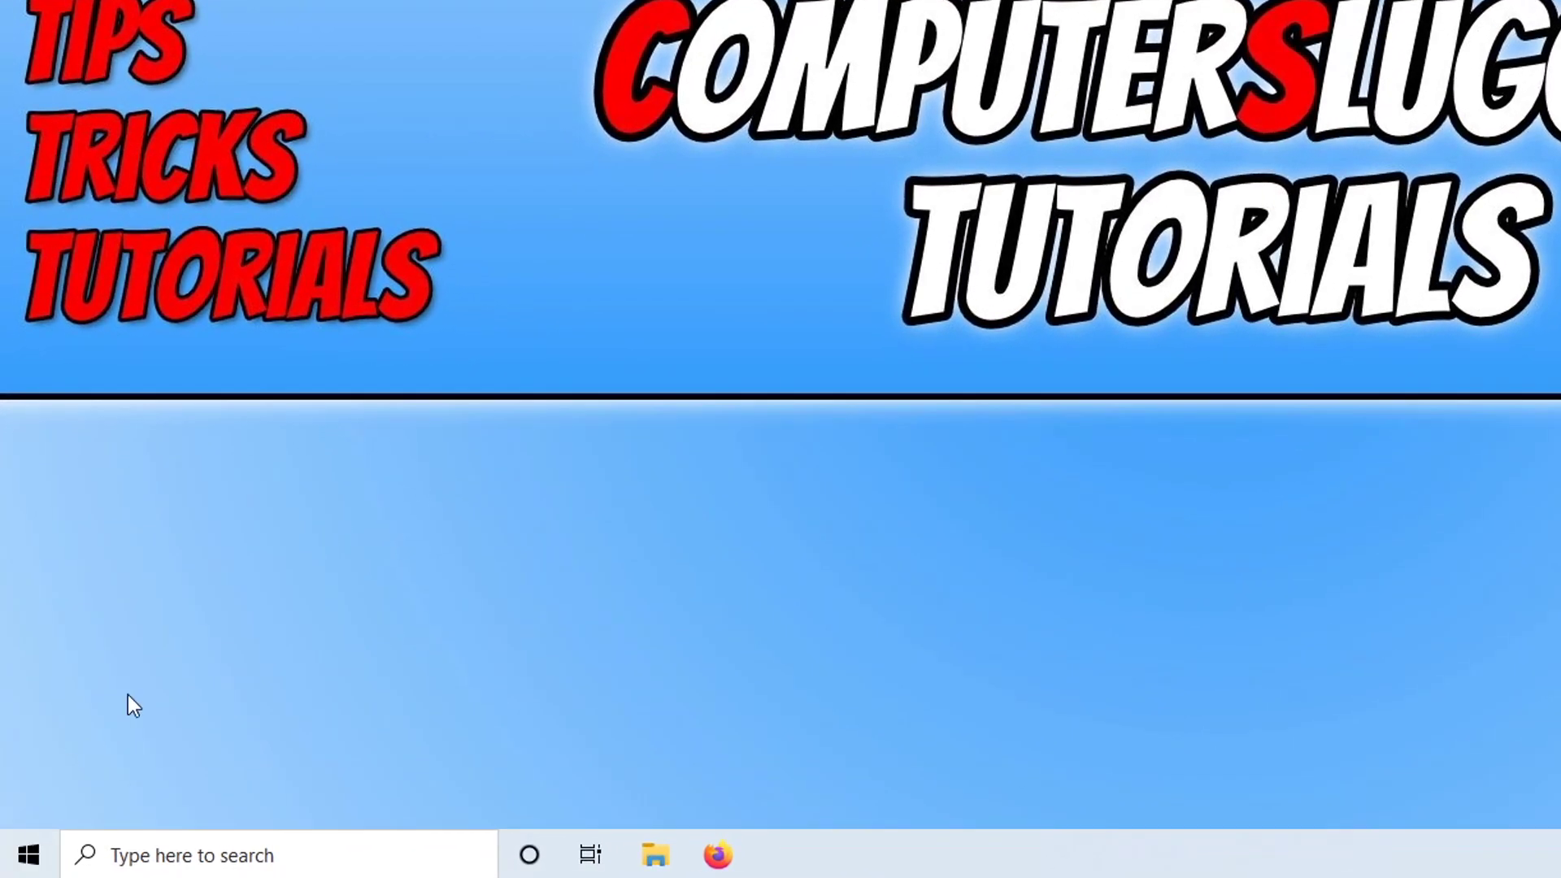
{"action": "right_click", "coordinate": [14, 865]}
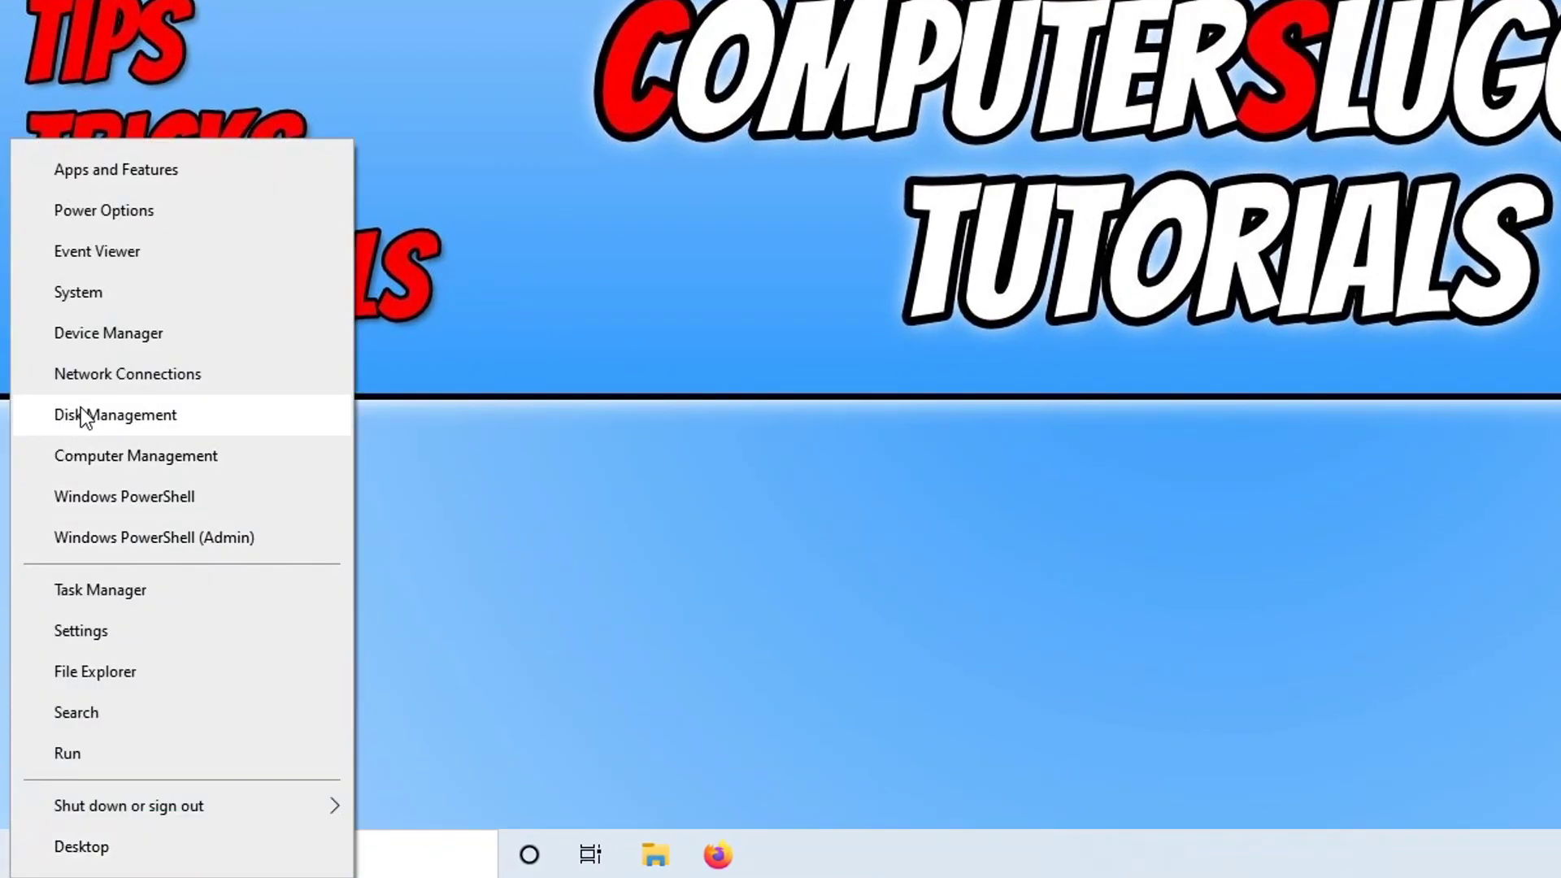
{"action": "left_click", "coordinate": [189, 634]}
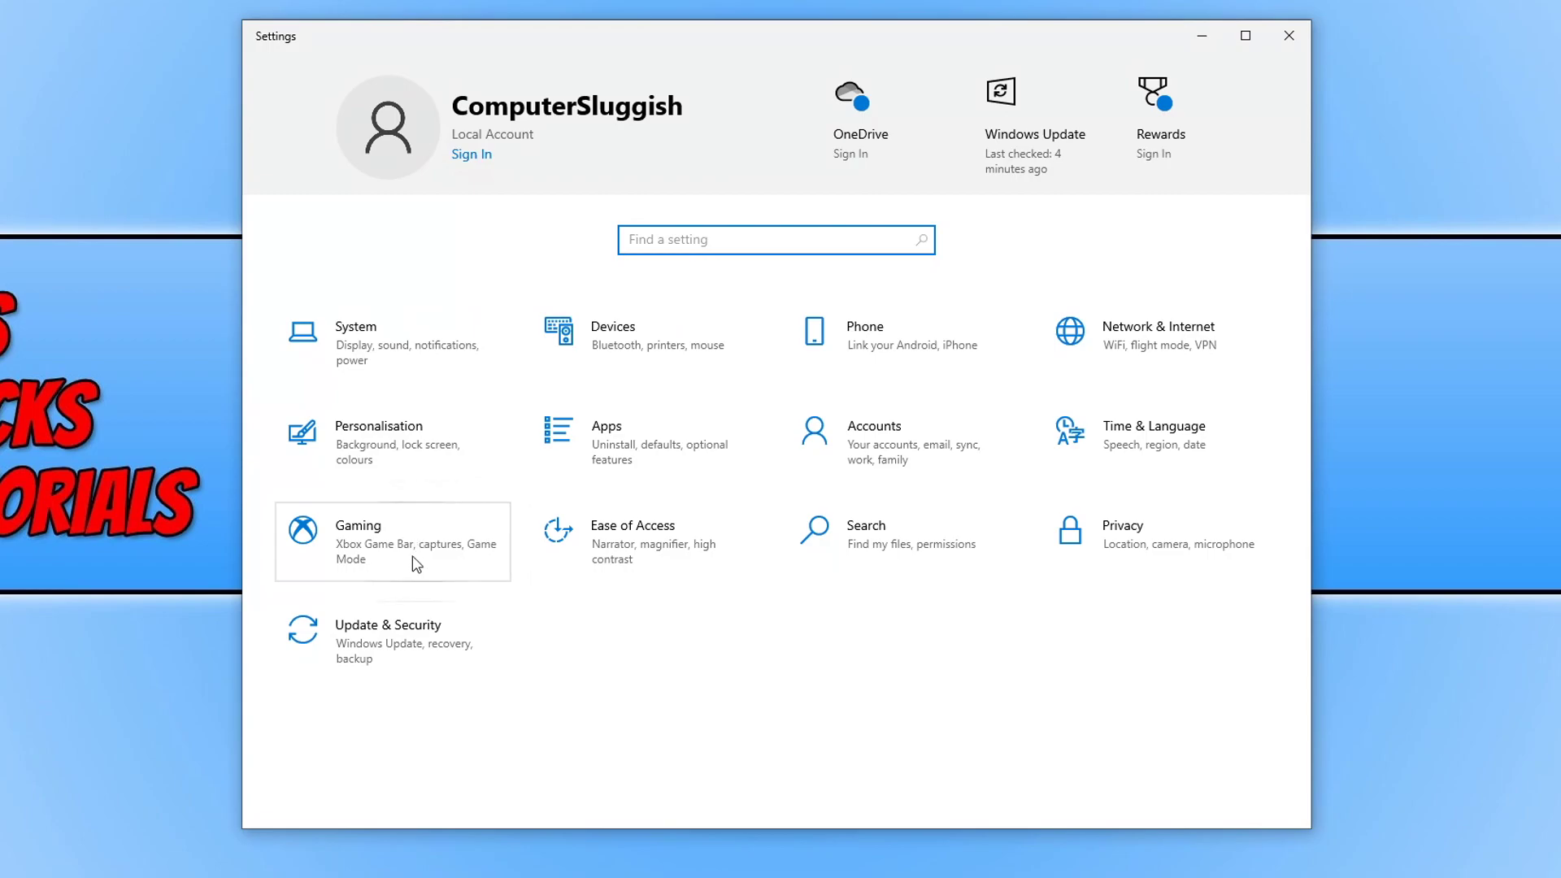
- Go to Accounts > Family & other users and expand the hifriend entry
{"action": "left_click", "coordinate": [860, 457]}
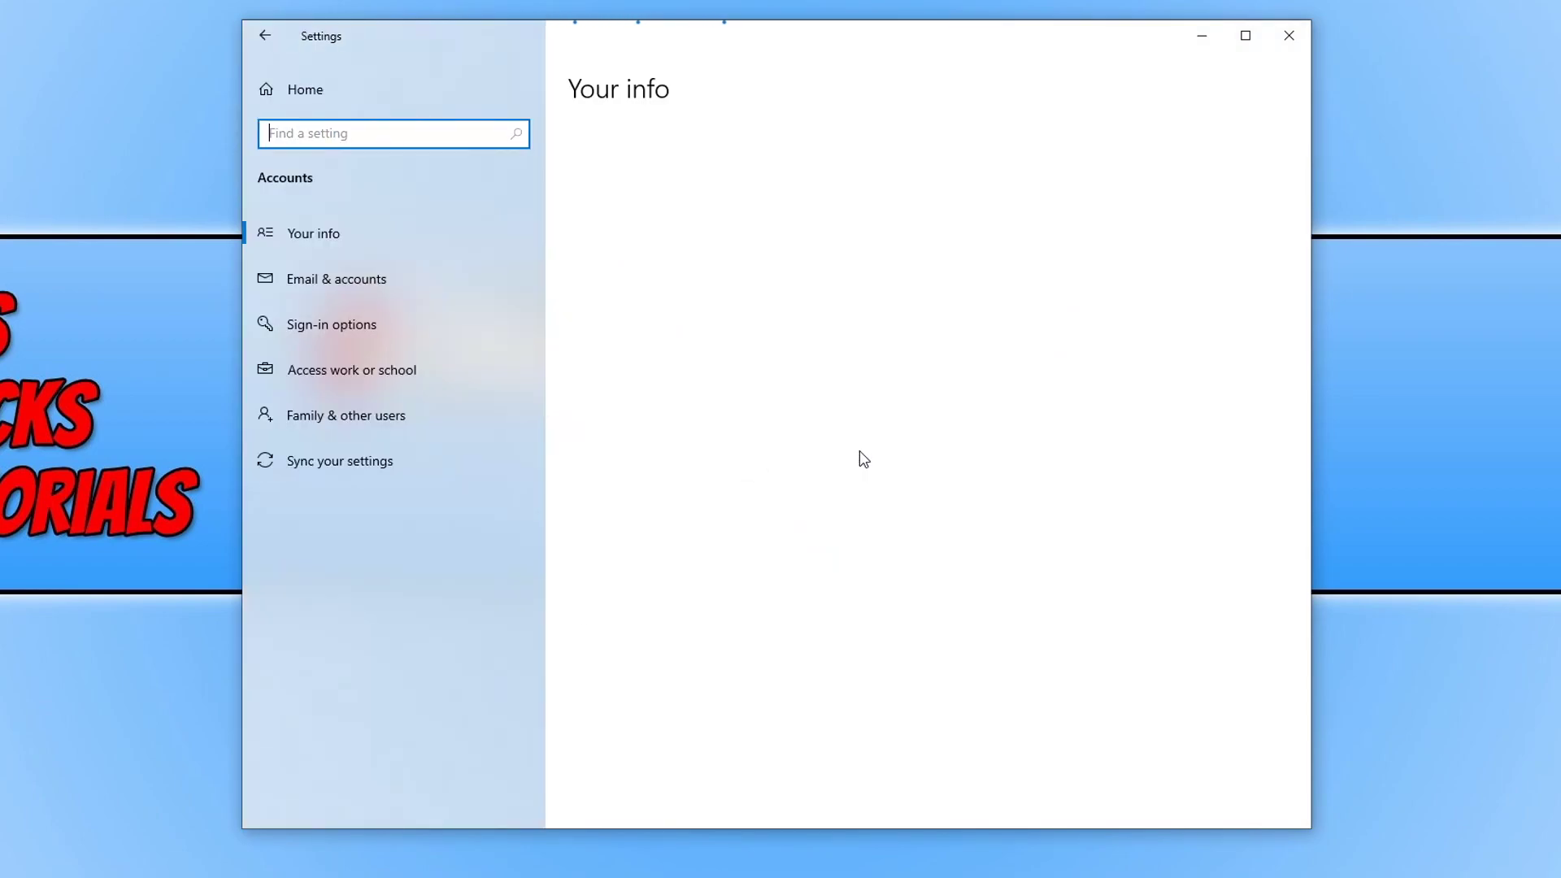
{"action": "left_click", "coordinate": [390, 430]}
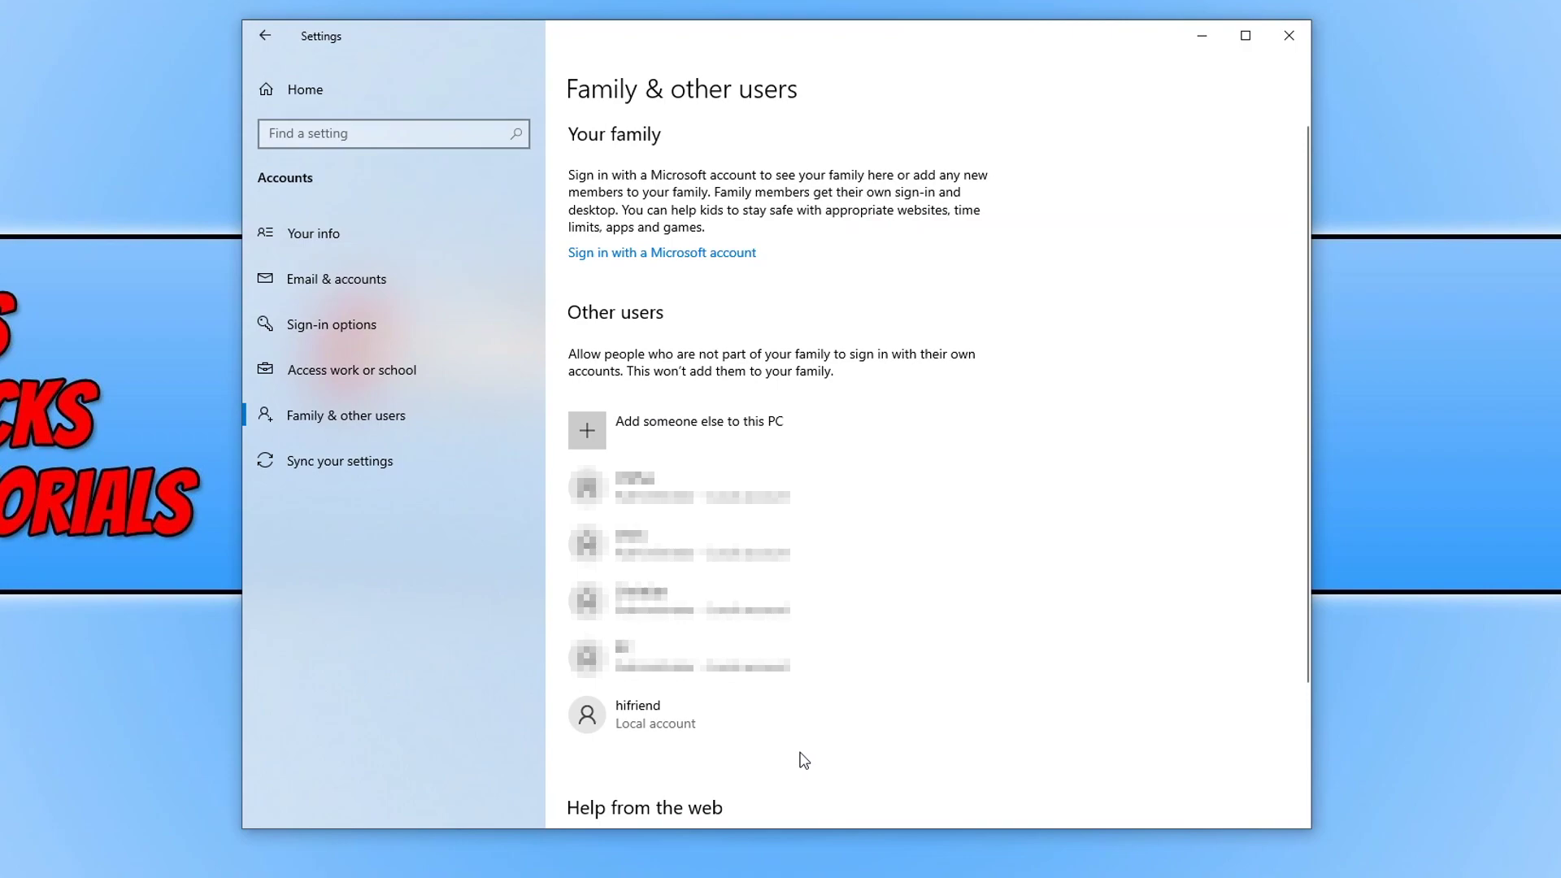
{"action": "left_click", "coordinate": [742, 725]}
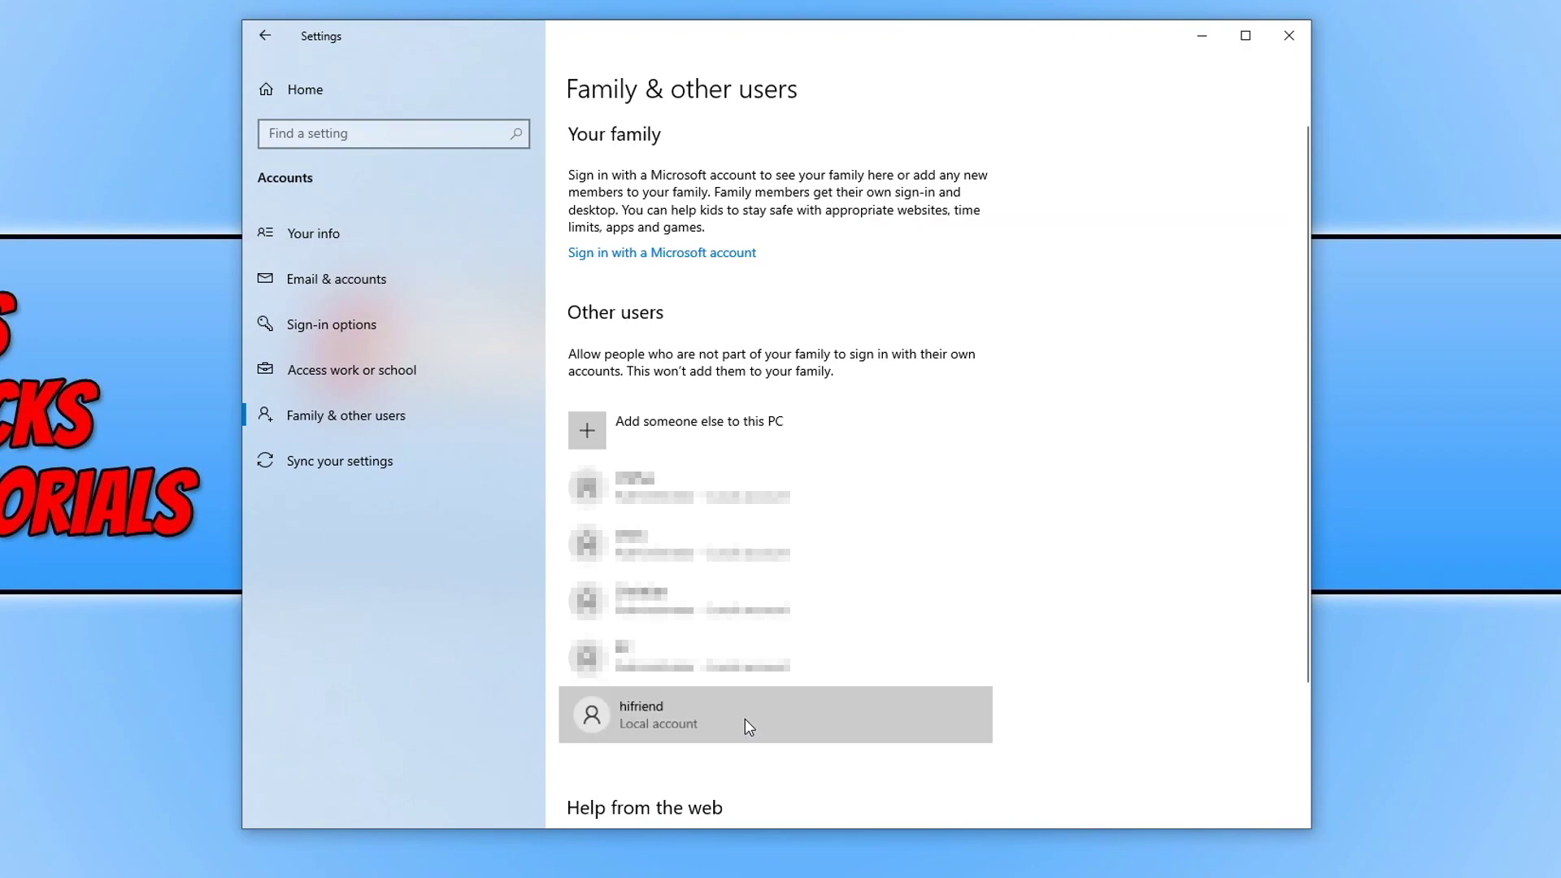